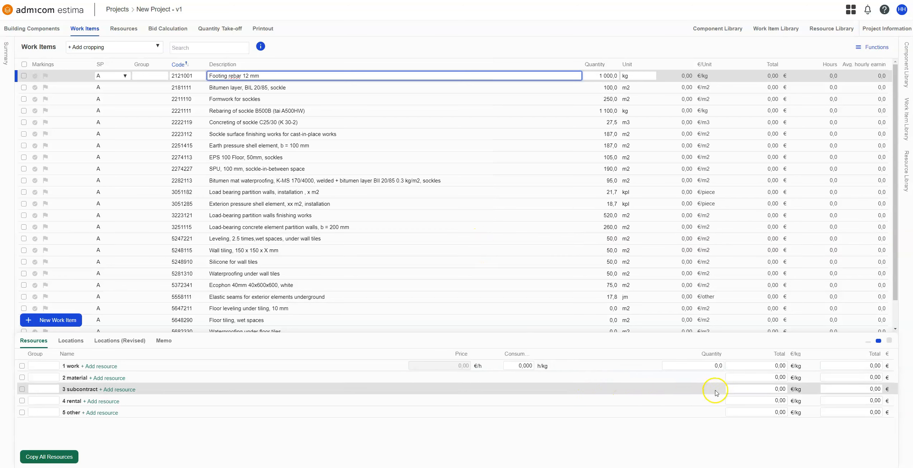
- Set the subcontract unit price of the Footing rebar 12 mm work item to 2 €/kg
click(736, 389)
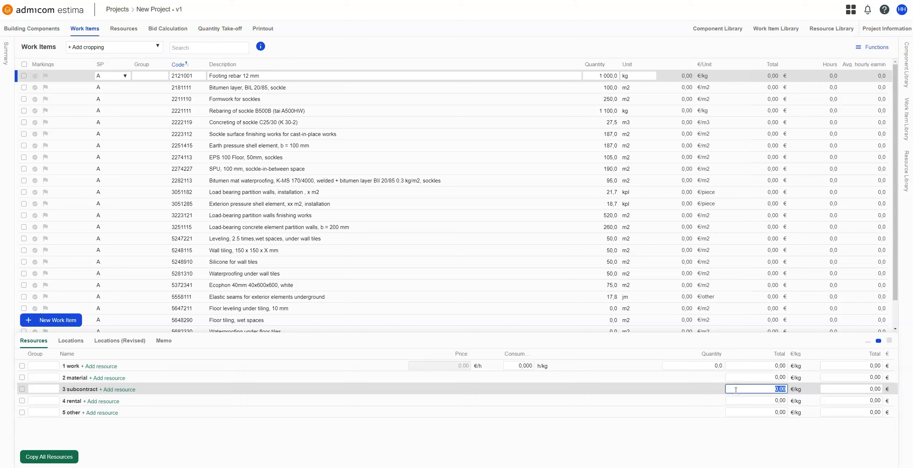
text(2)
click(638, 430)
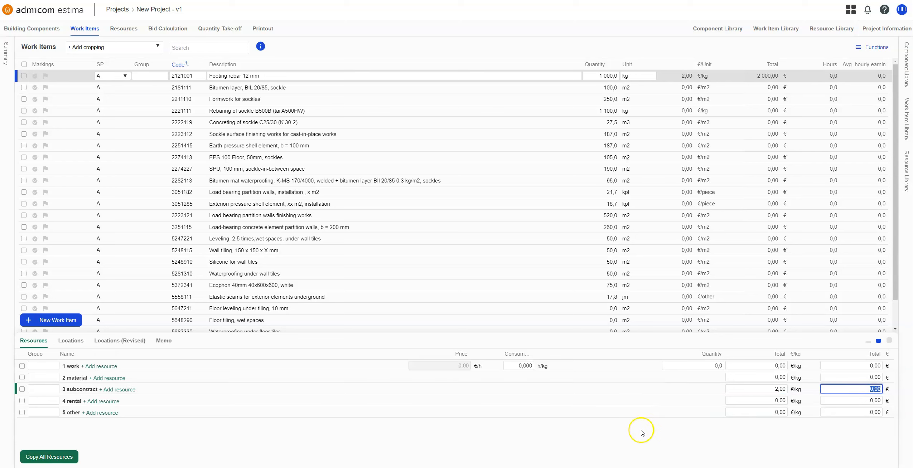
click(762, 400)
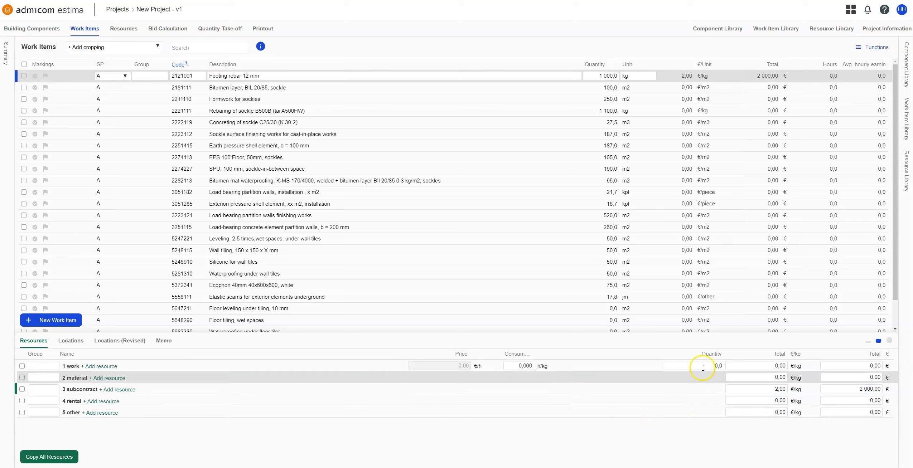
- Set the work consumption of the Bitumen layer, BIL 20/85, sockle item to 0,1 h/m2 and its price to 25 €/h
click(393, 90)
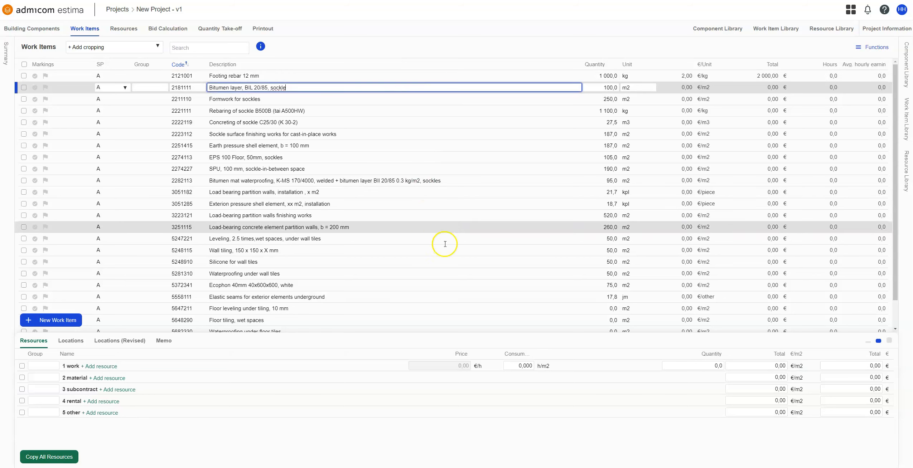
click(509, 366)
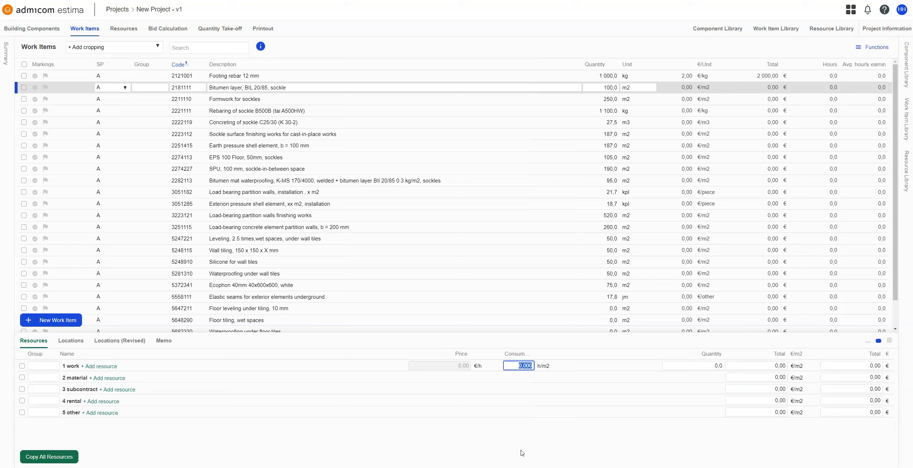
text(0,1)
key(Tab)
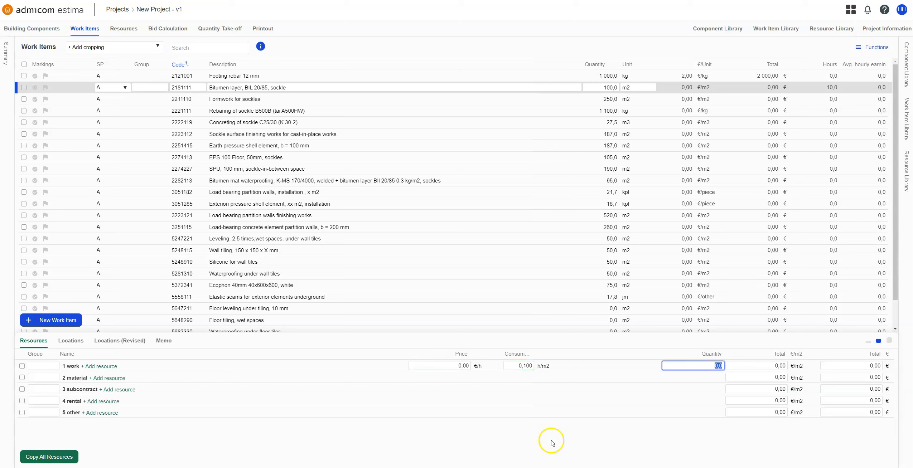
click(434, 369)
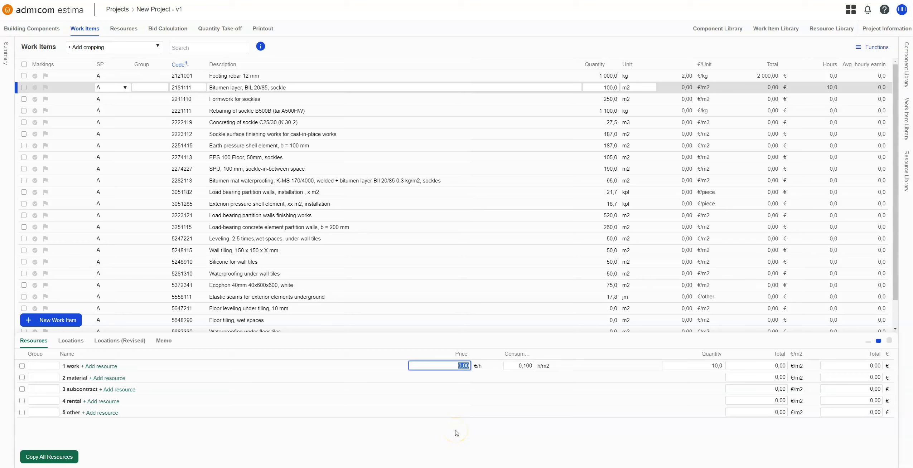
text(25)
key(Tab)
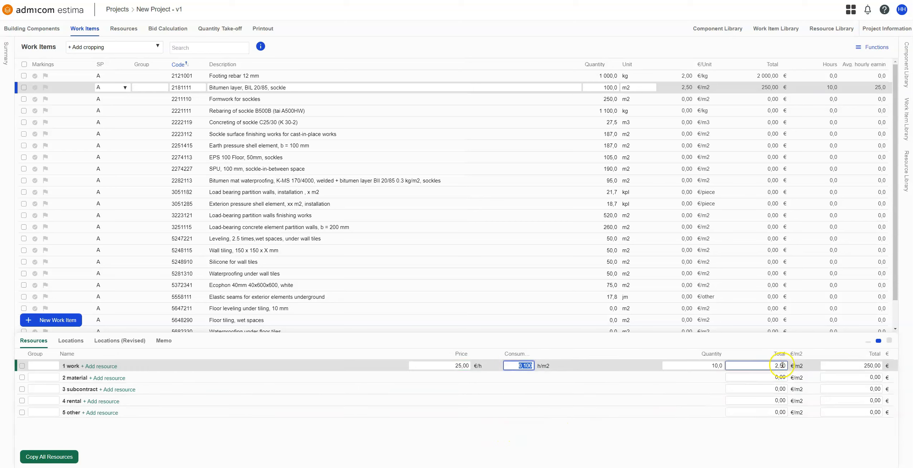
click(765, 367)
click(841, 364)
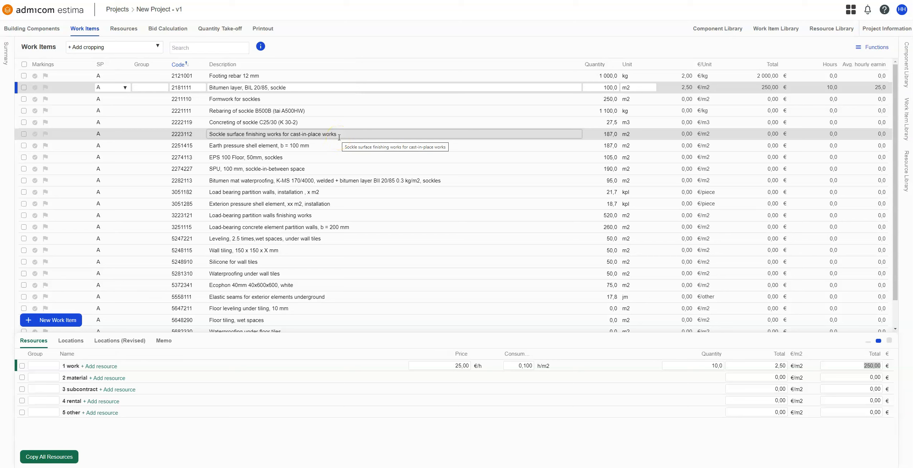
- Set the material unit price of the Bitumen layer item to 5 €/m2
click(744, 378)
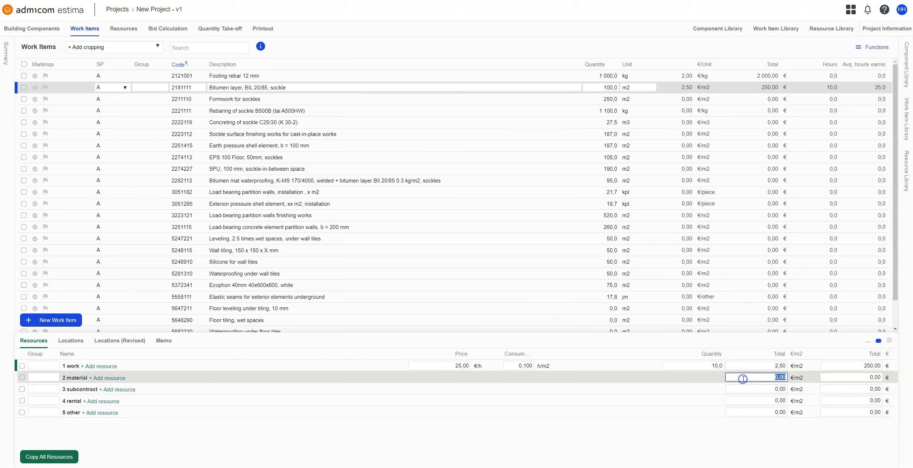
text(5)
click(662, 451)
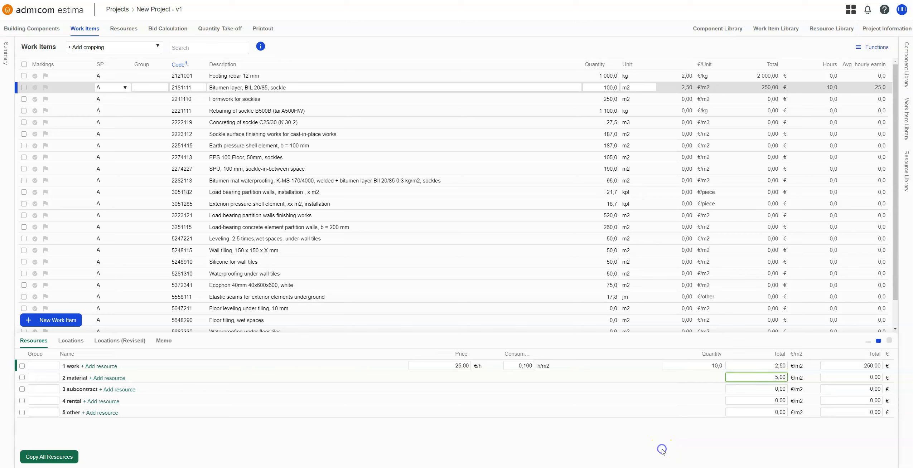
click(846, 377)
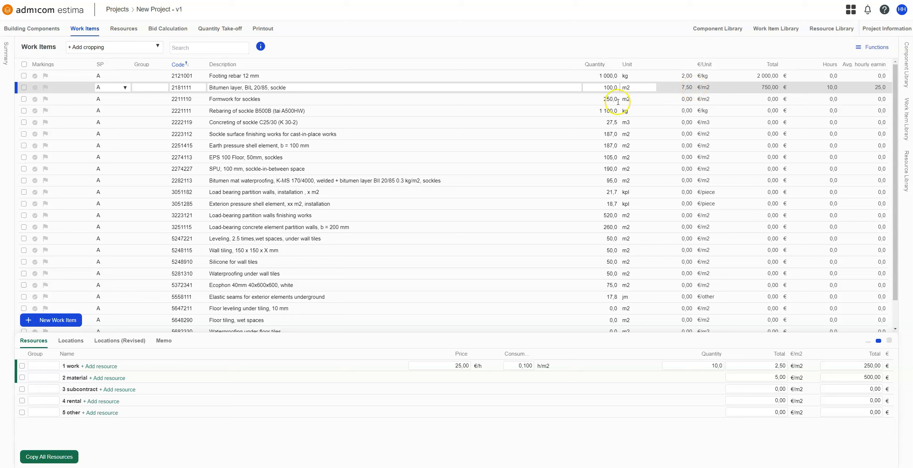
- Start adding a new work resource to the Formwork for sockles work item
click(566, 99)
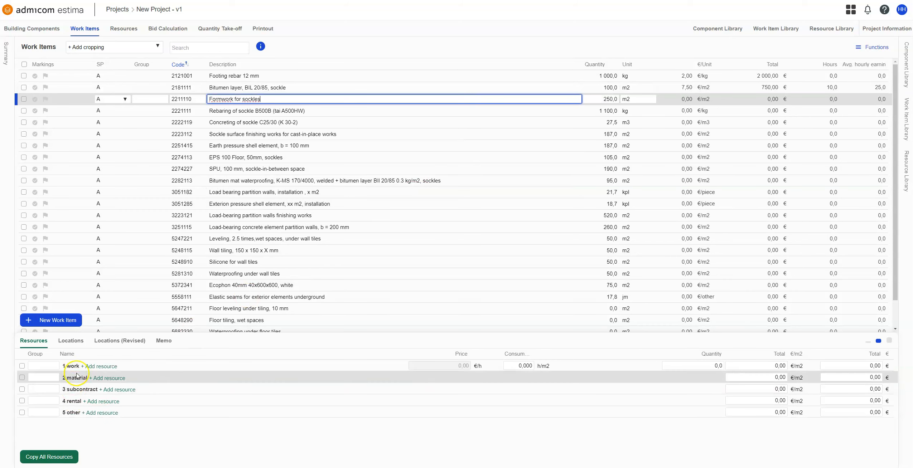
click(108, 379)
click(103, 367)
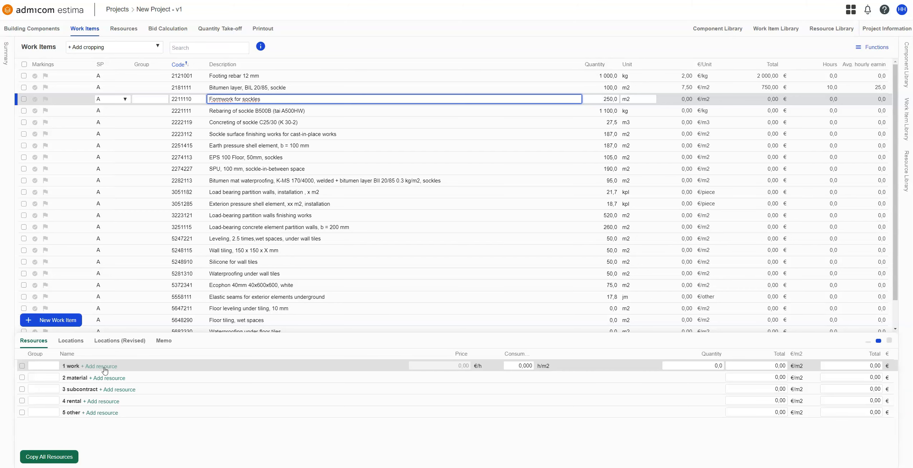
click(104, 368)
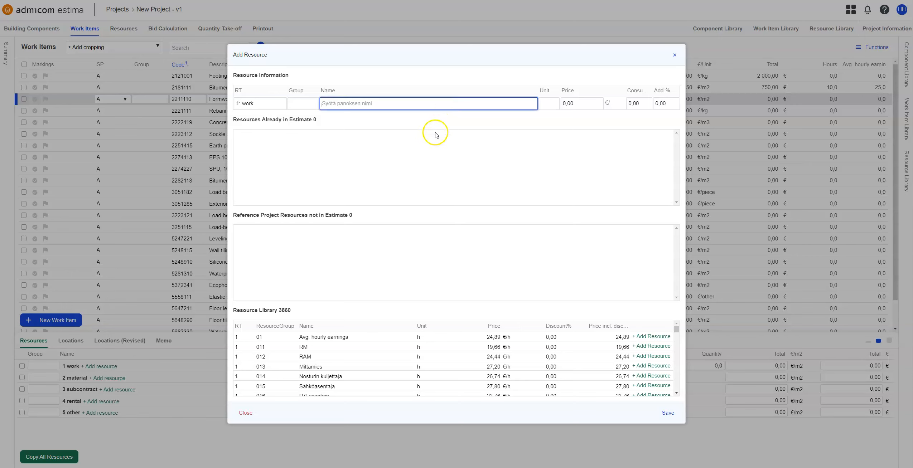
scroll(366, 348, down, 2)
scroll(366, 349, up, 2)
click(352, 249)
click(354, 103)
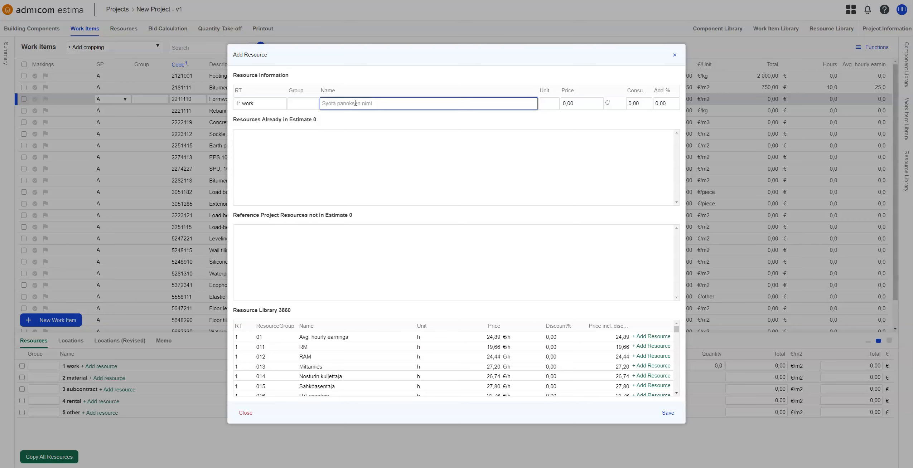
- Name the new work resource "Formwork Worker" with h as its unit
text(C)
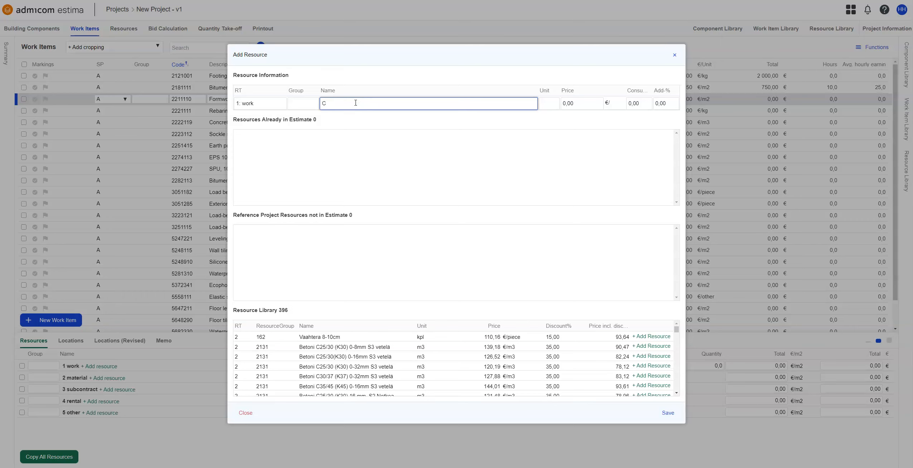
key(BackSpace)
text(Formw)
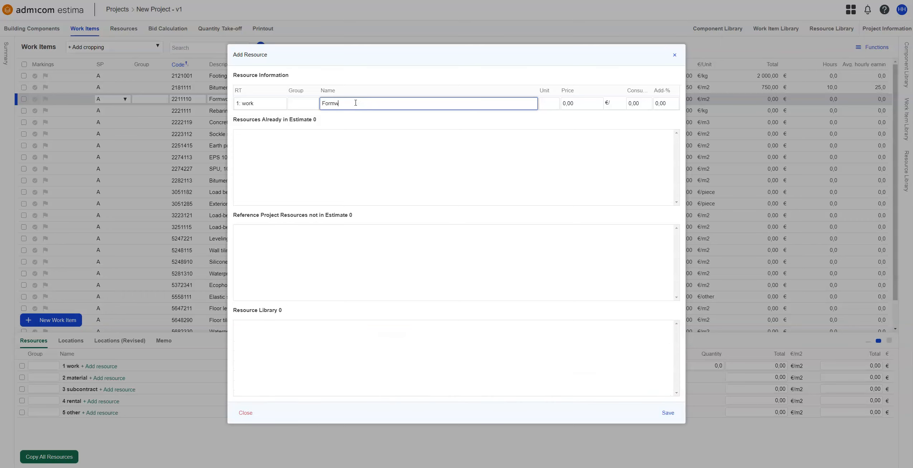
text(ork Worker)
key(Tab)
key(Tab)
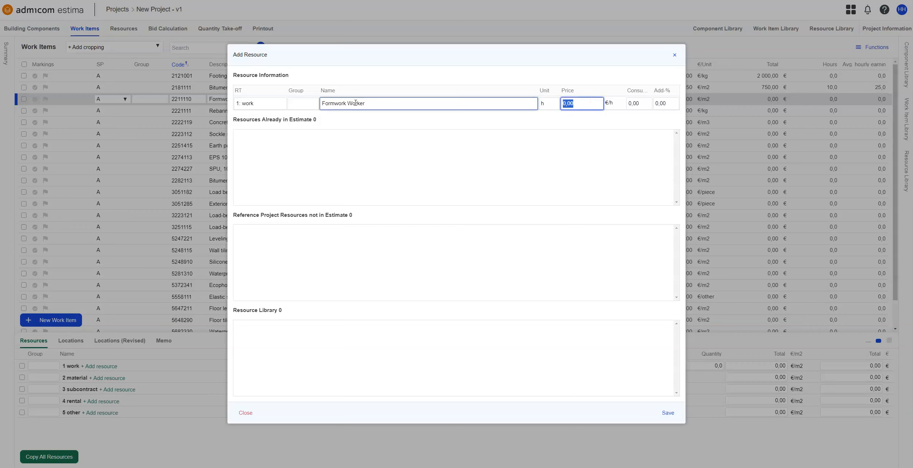
- Set the resource's price to 25 €/h, consumption to 0,5 and add-% to 10, and save it
text(25)
key(Tab)
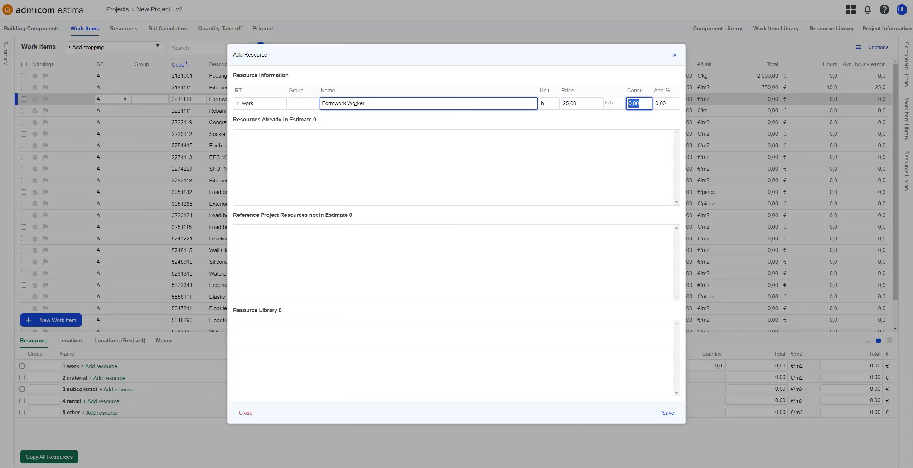
text(0,5)
key(Tab)
text(1)
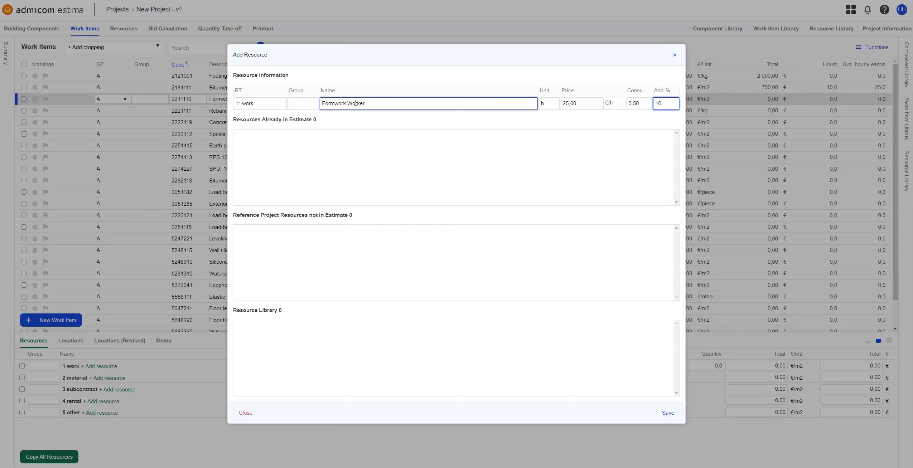
click(668, 413)
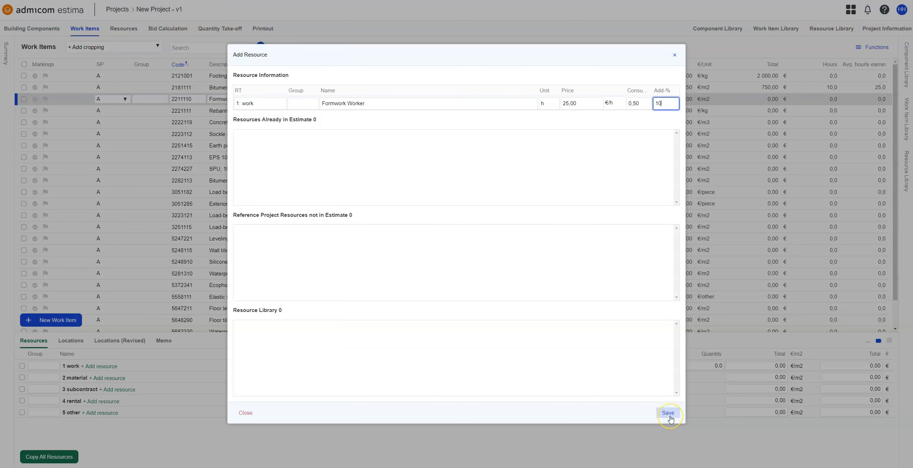
click(670, 416)
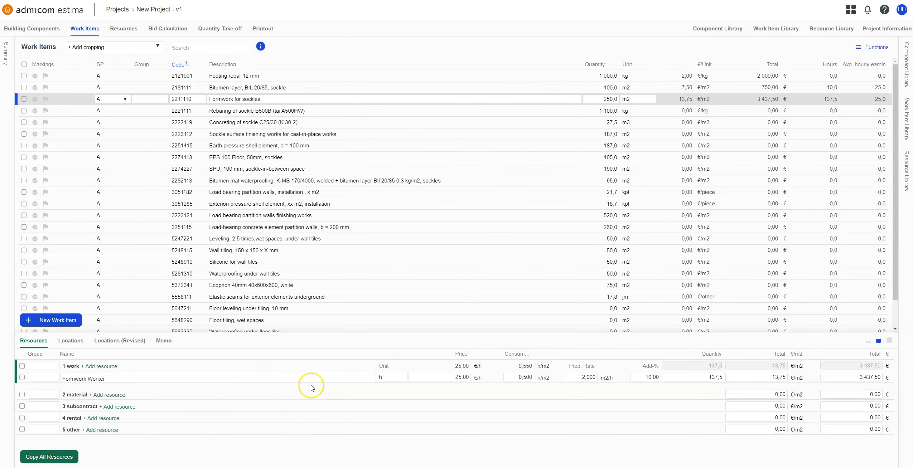
click(319, 376)
key(Tab)
key(Tab)
key(Tab)
key(Tab)
key(Tab)
key(Tab)
key(Tab)
key(Tab)
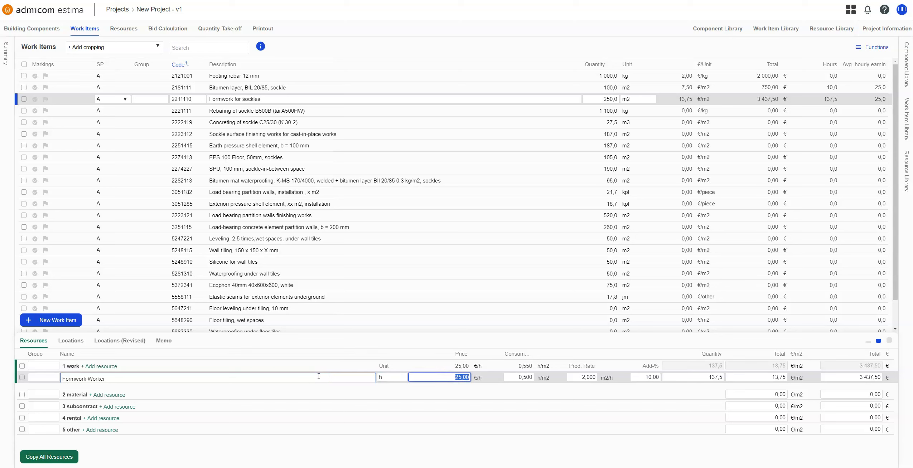
click(318, 376)
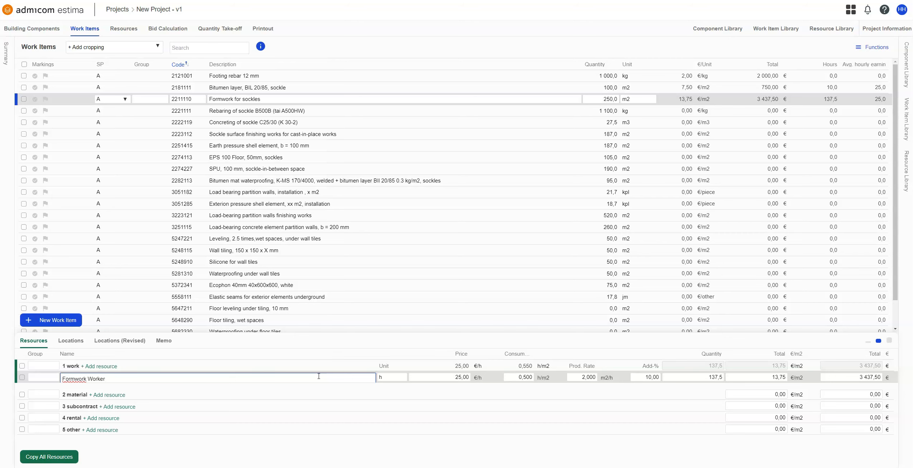
- Search the resource library for "venee" and add Veneer board 12 mm as a material resource of Formwork for sockles
click(104, 396)
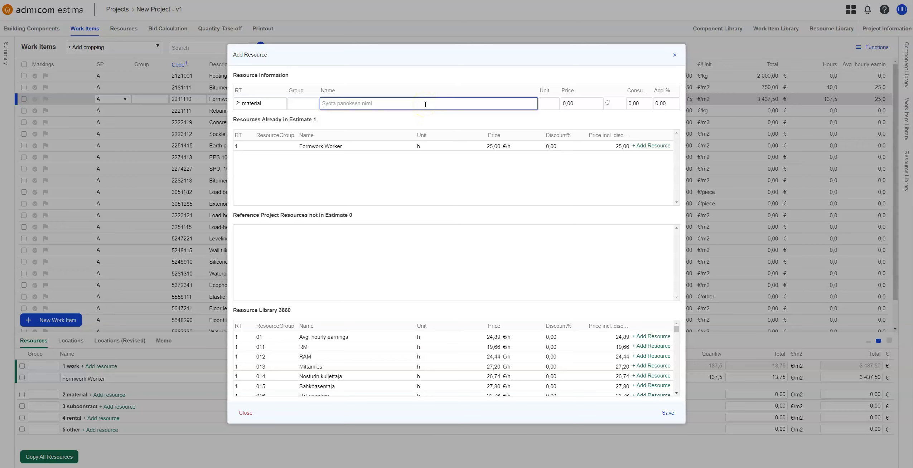
text(venee)
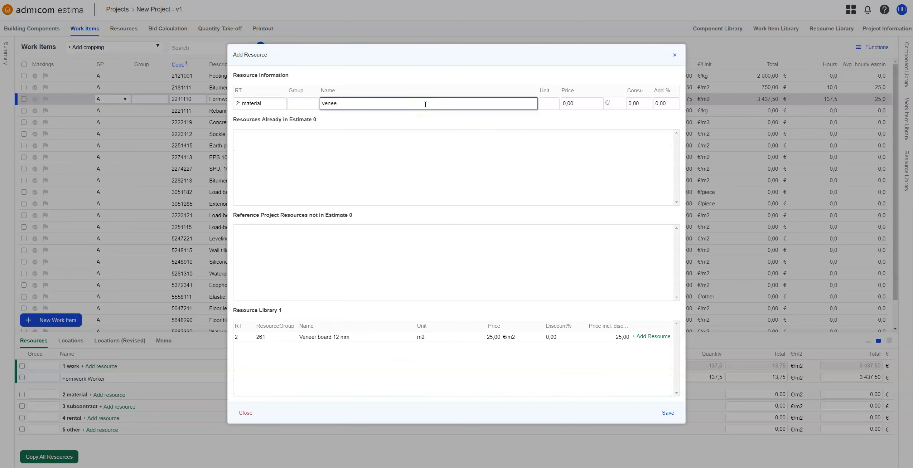
double_click(367, 106)
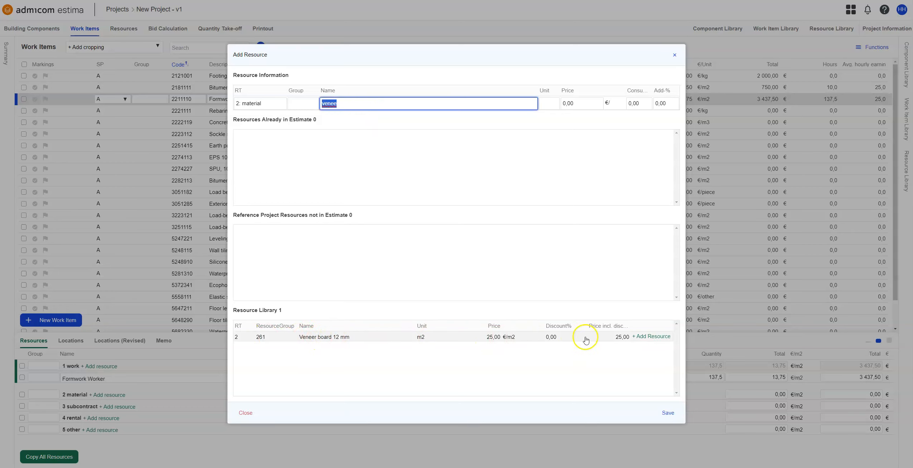
click(645, 337)
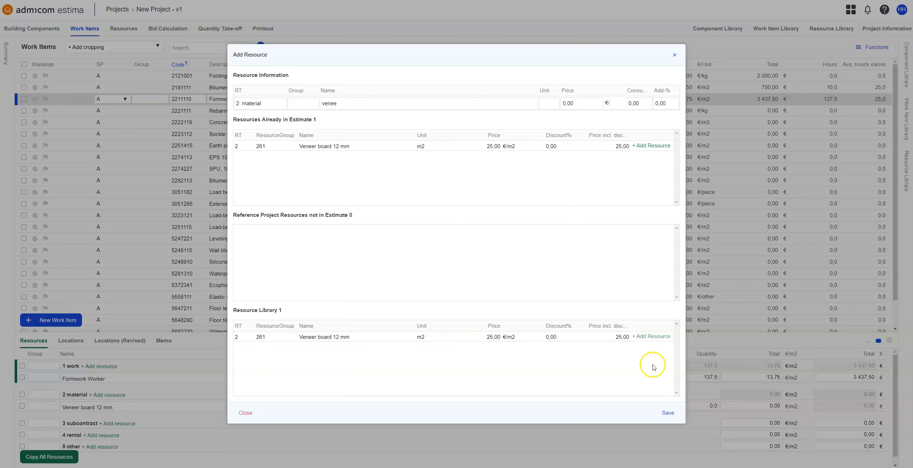
click(728, 400)
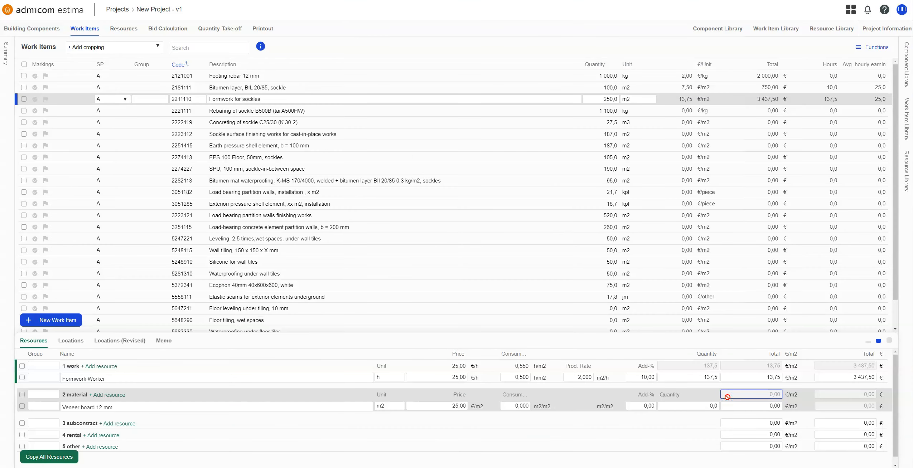
- Set the Veneer board 12 mm resource's consumption to 1 m2/m2 and its add-% to 15
click(509, 406)
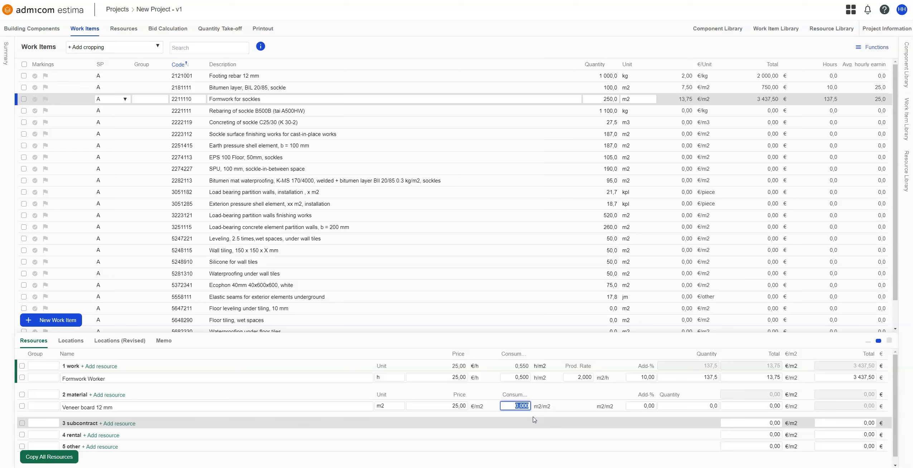
text(1)
key(Tab)
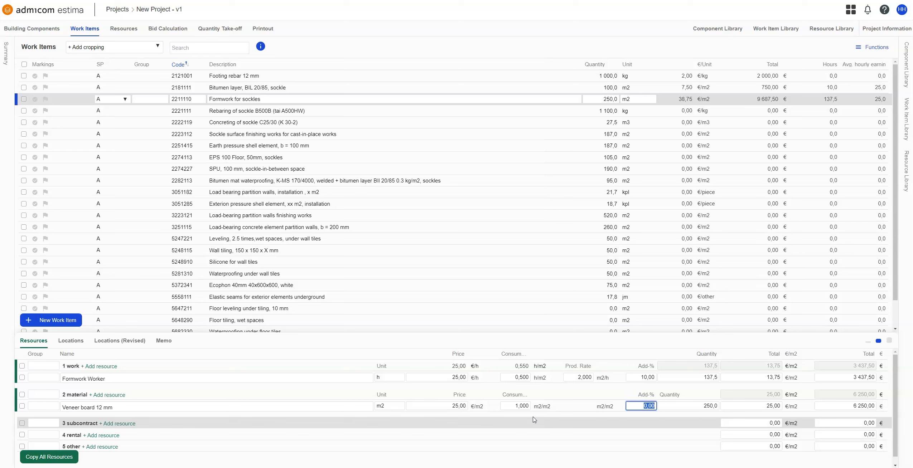
text(15)
key(Tab)
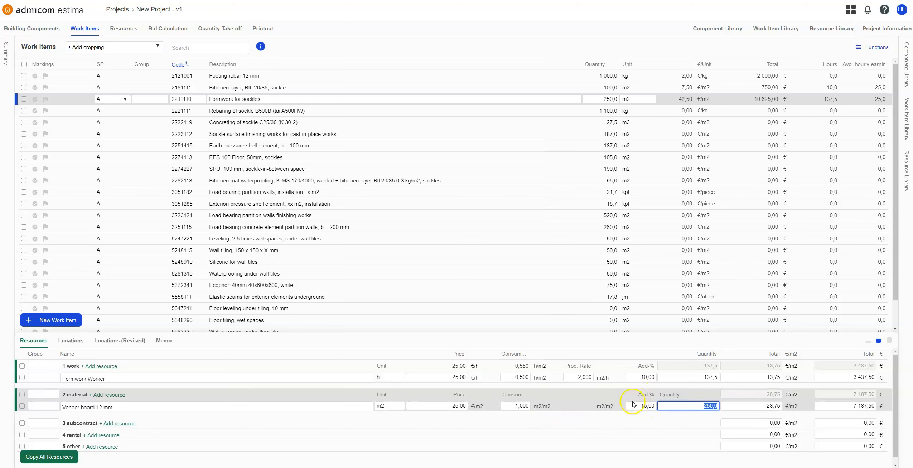
- Check the calculated quantities of the Veneer board 12 mm and Formwork Worker resources
click(644, 407)
click(674, 406)
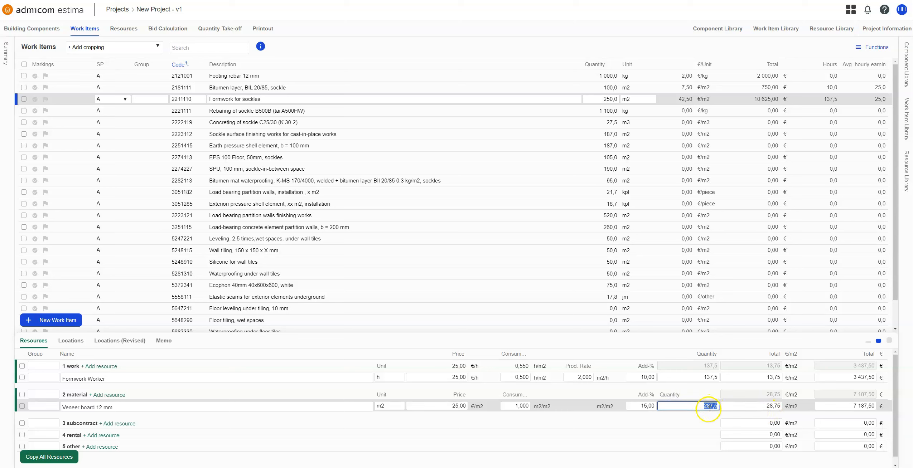
key(ctrl)
key(ctrl)
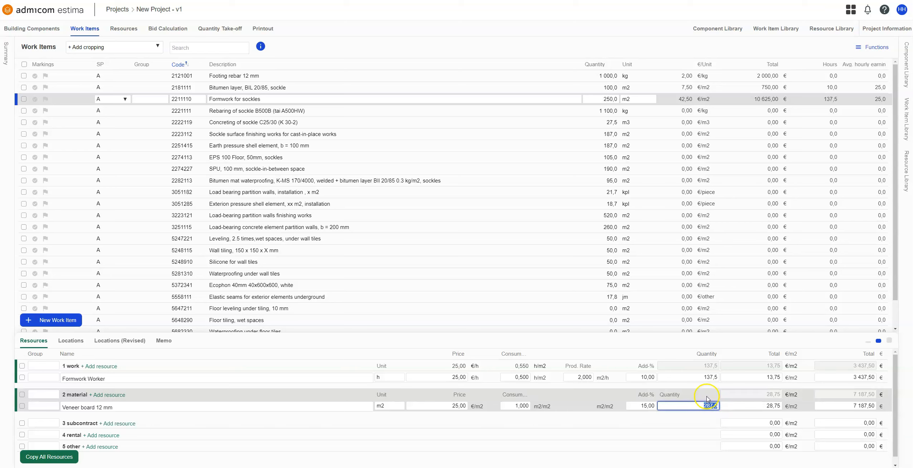
click(703, 377)
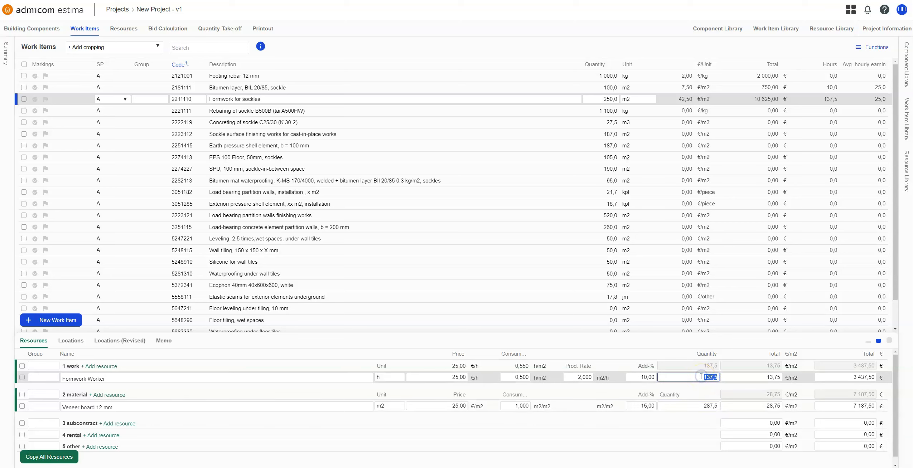